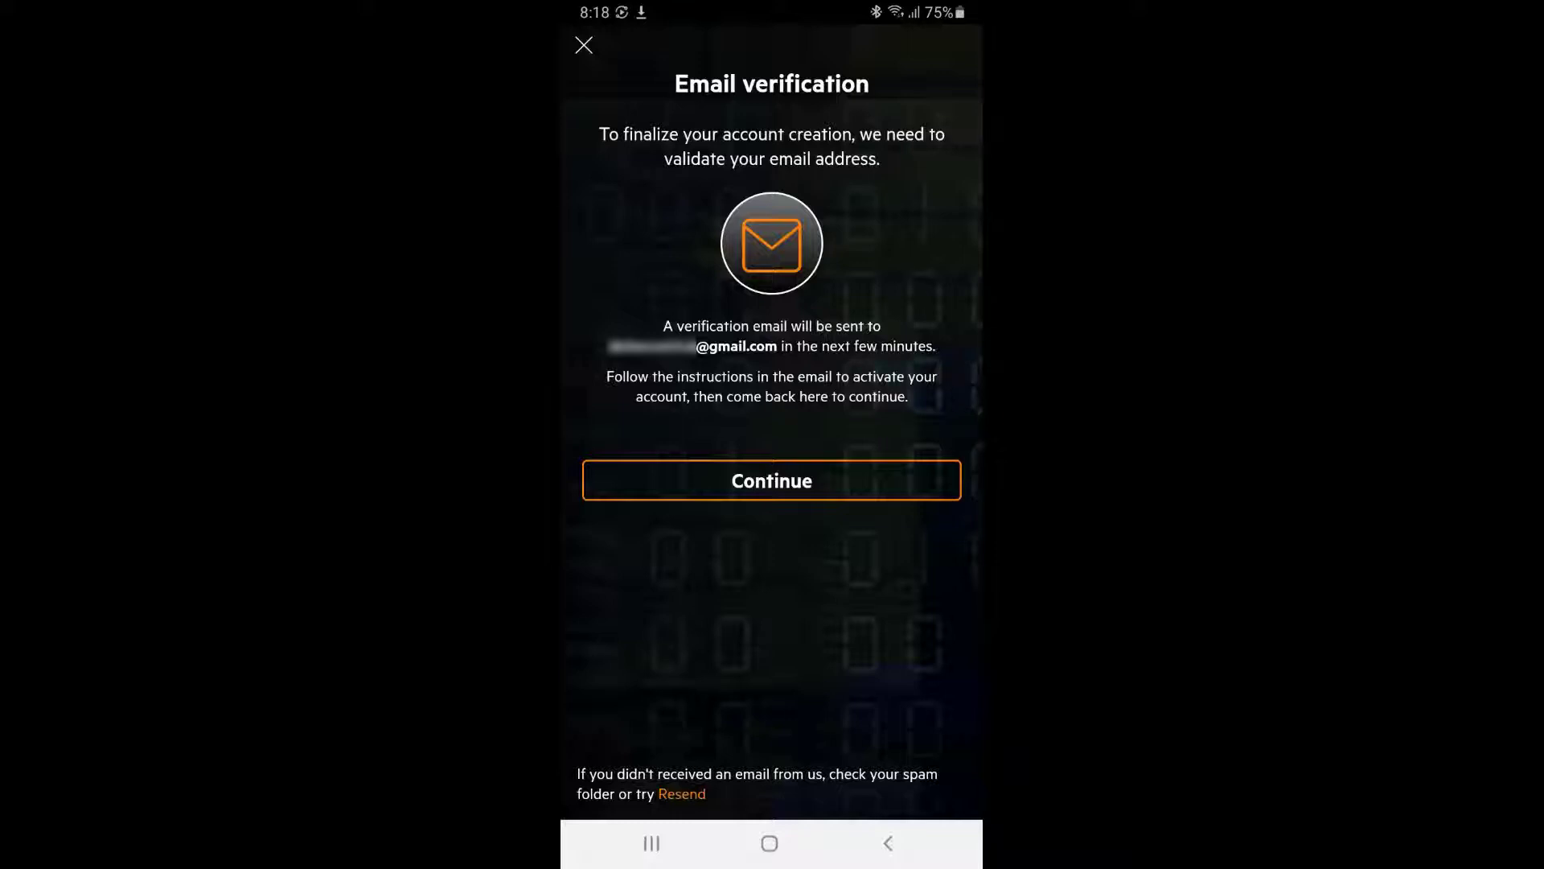
Continue past email verification and start a new site with an access point as the device type.
left_click(771, 481)
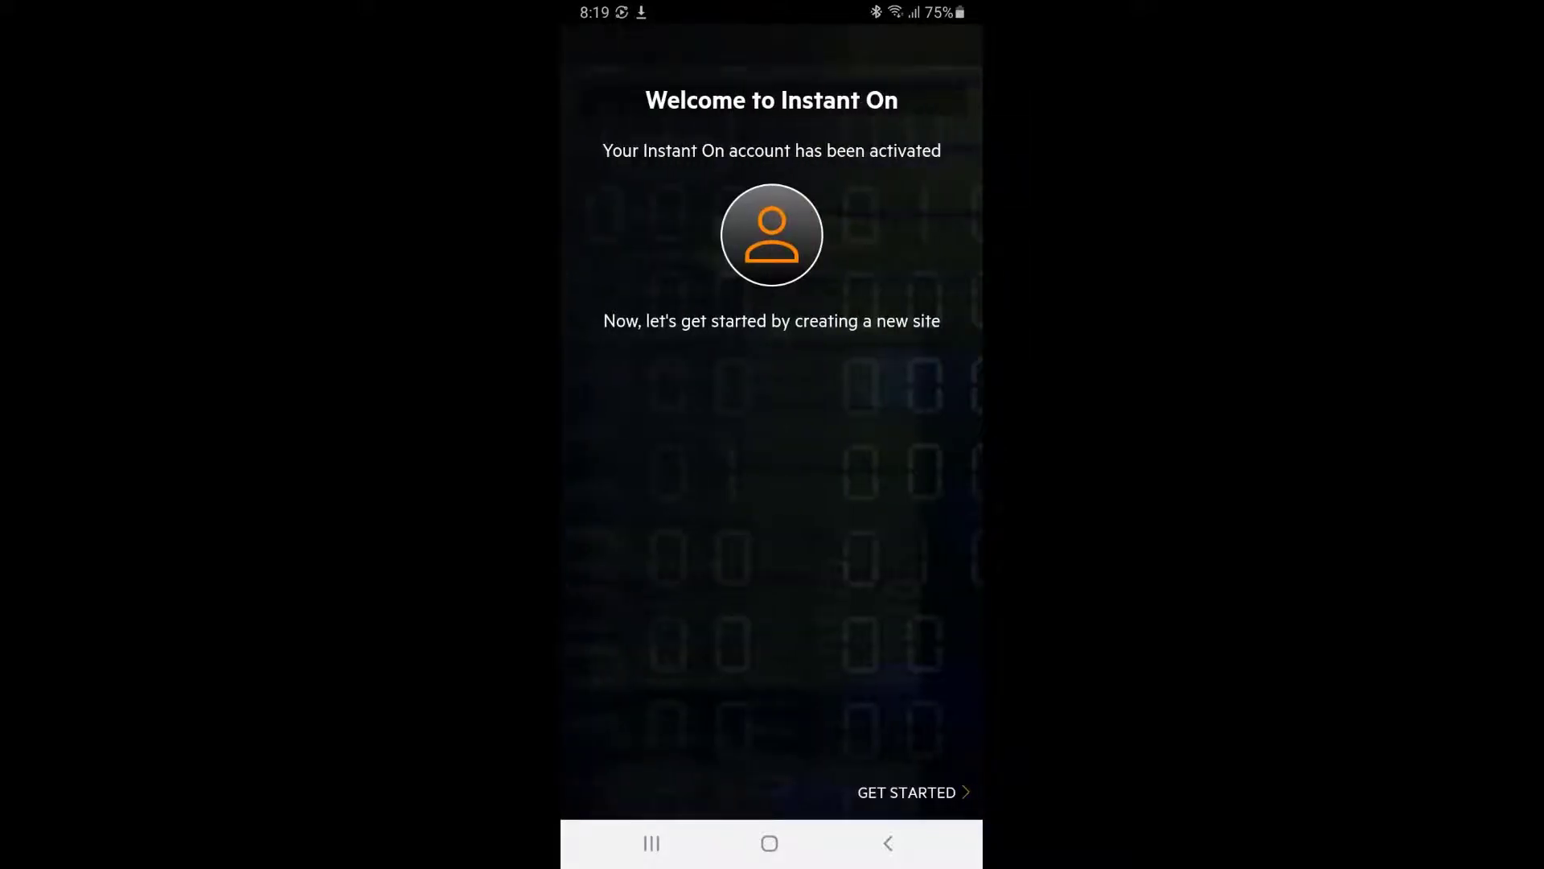
left_click(907, 791)
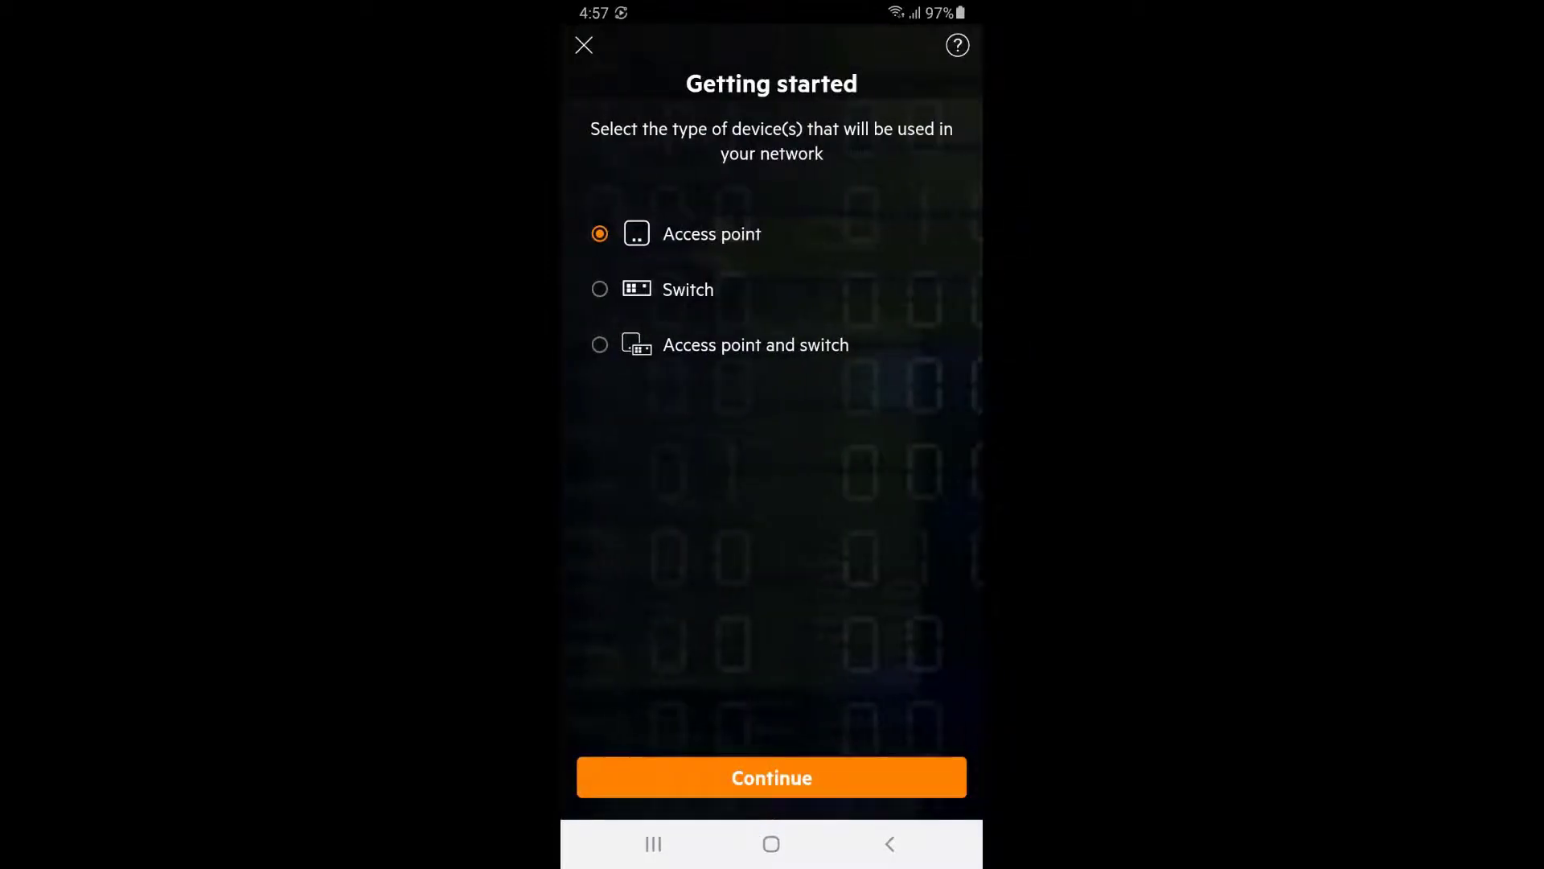
left_click(770, 776)
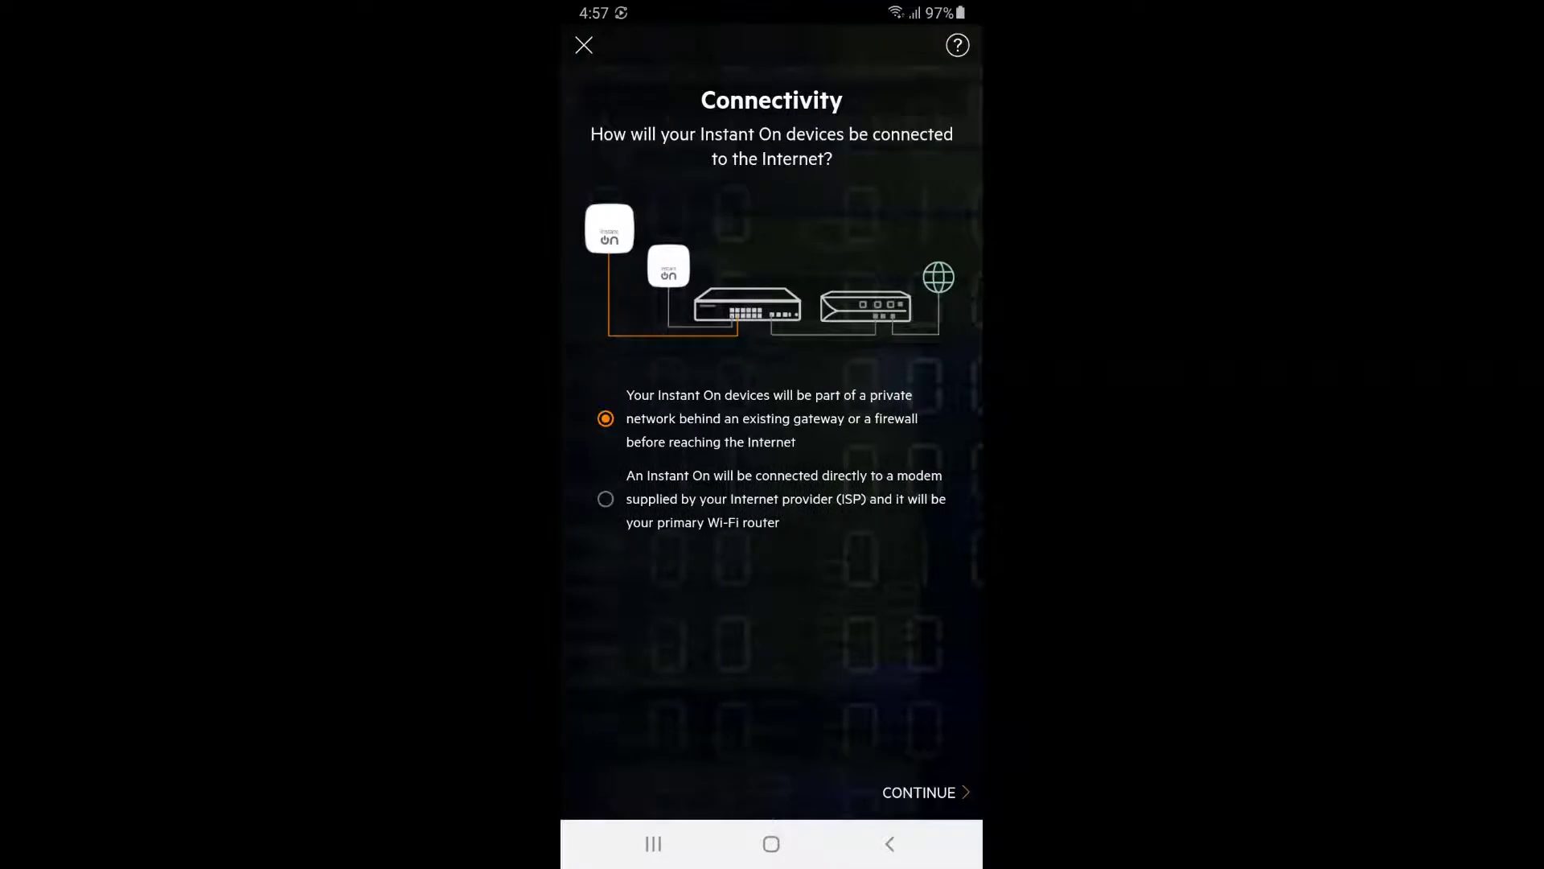
Choose direct connection to the provider's modem, confirm the AP is plugged in, and find the AP11D.
left_click(772, 498)
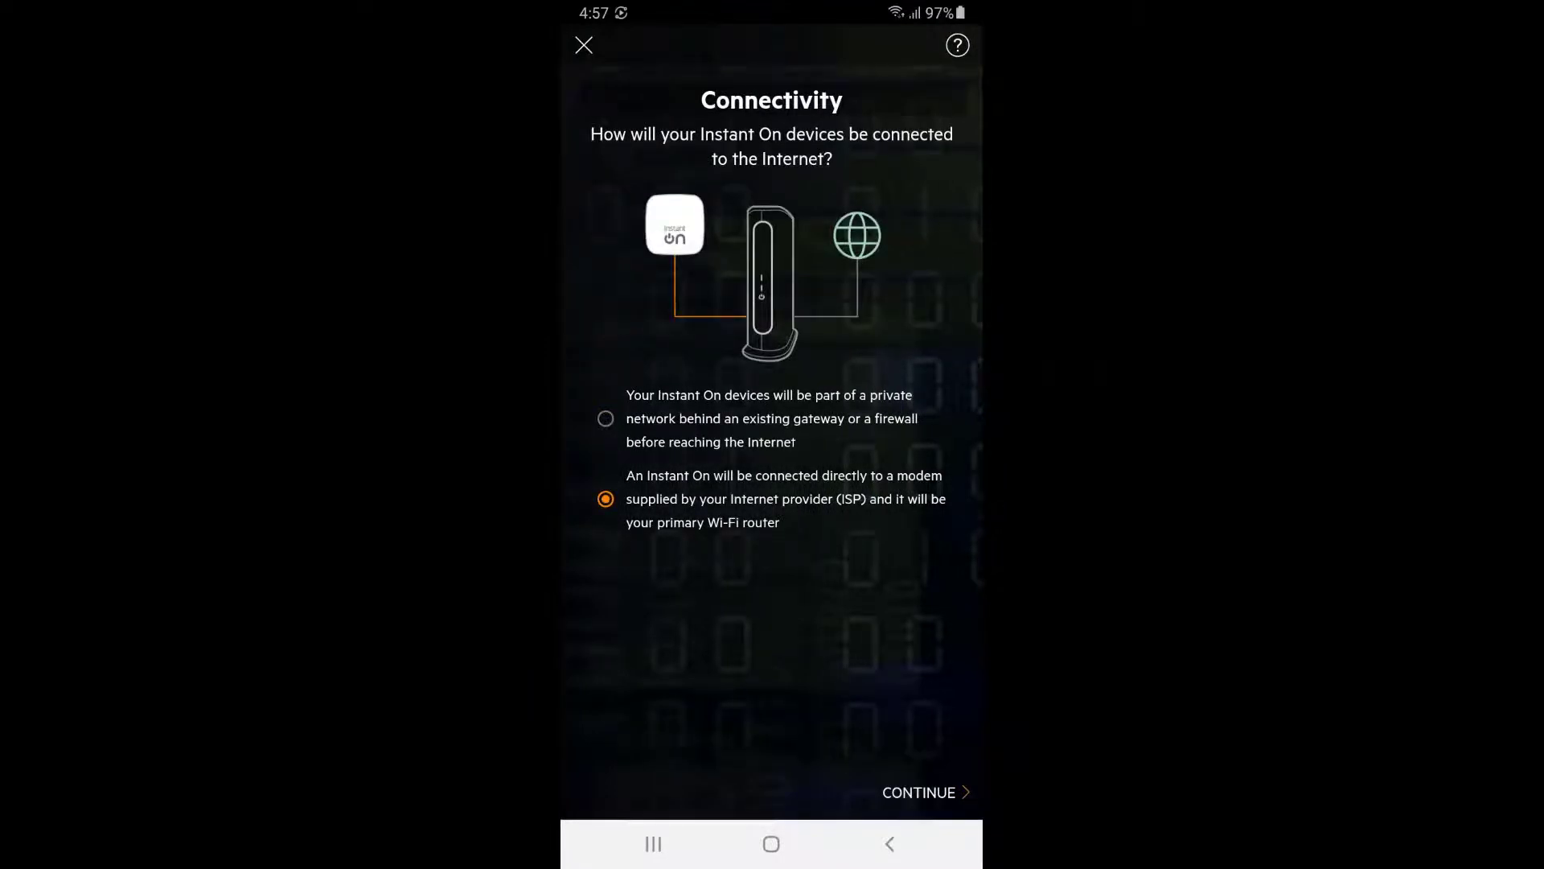
left_click(920, 792)
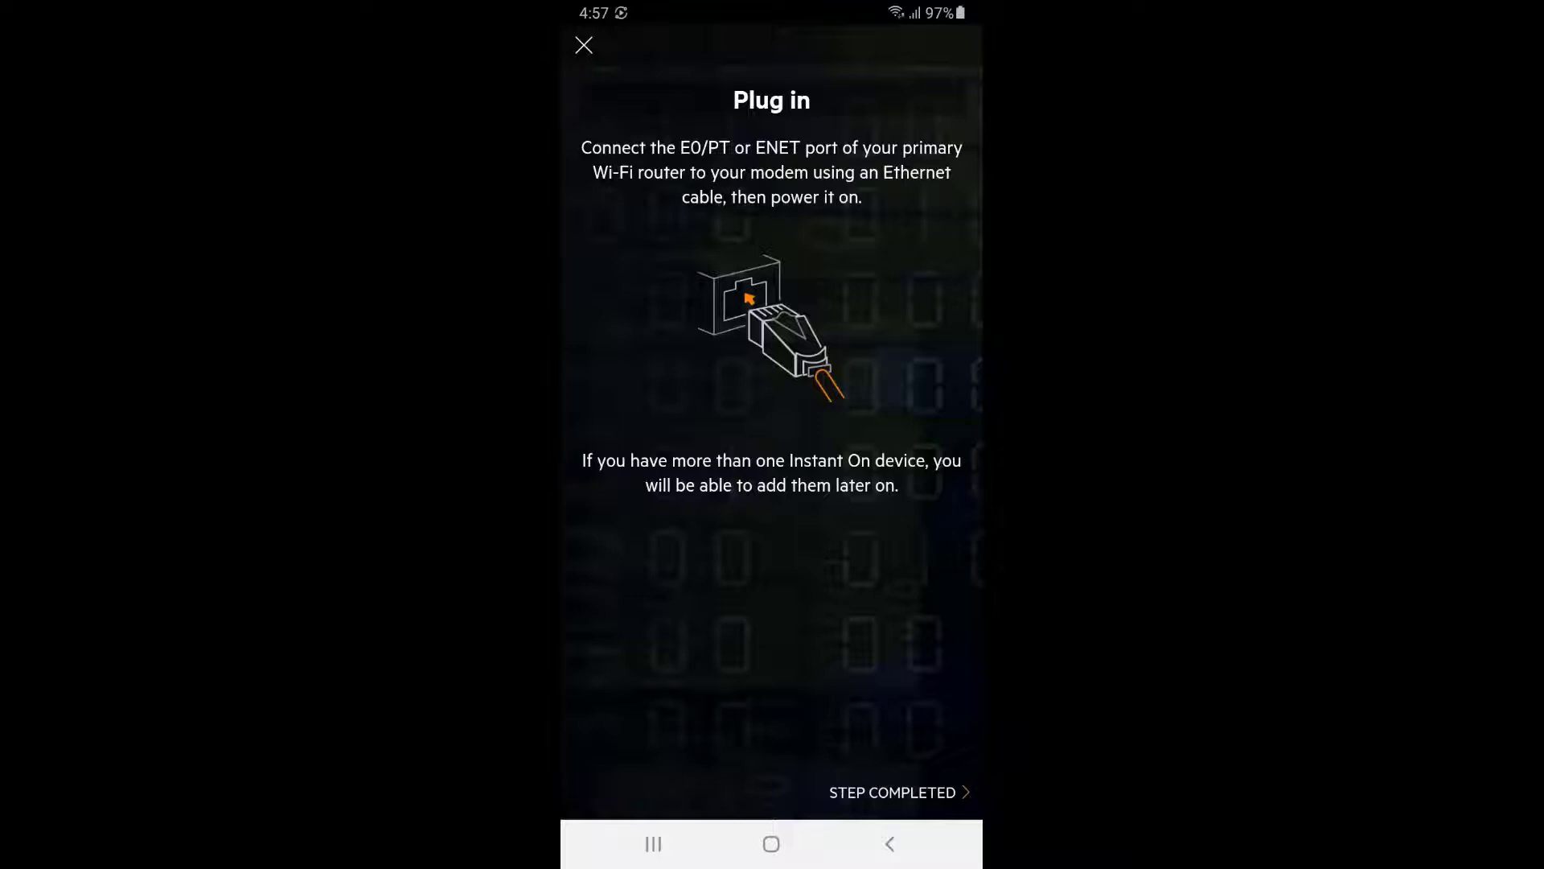
left_click(894, 791)
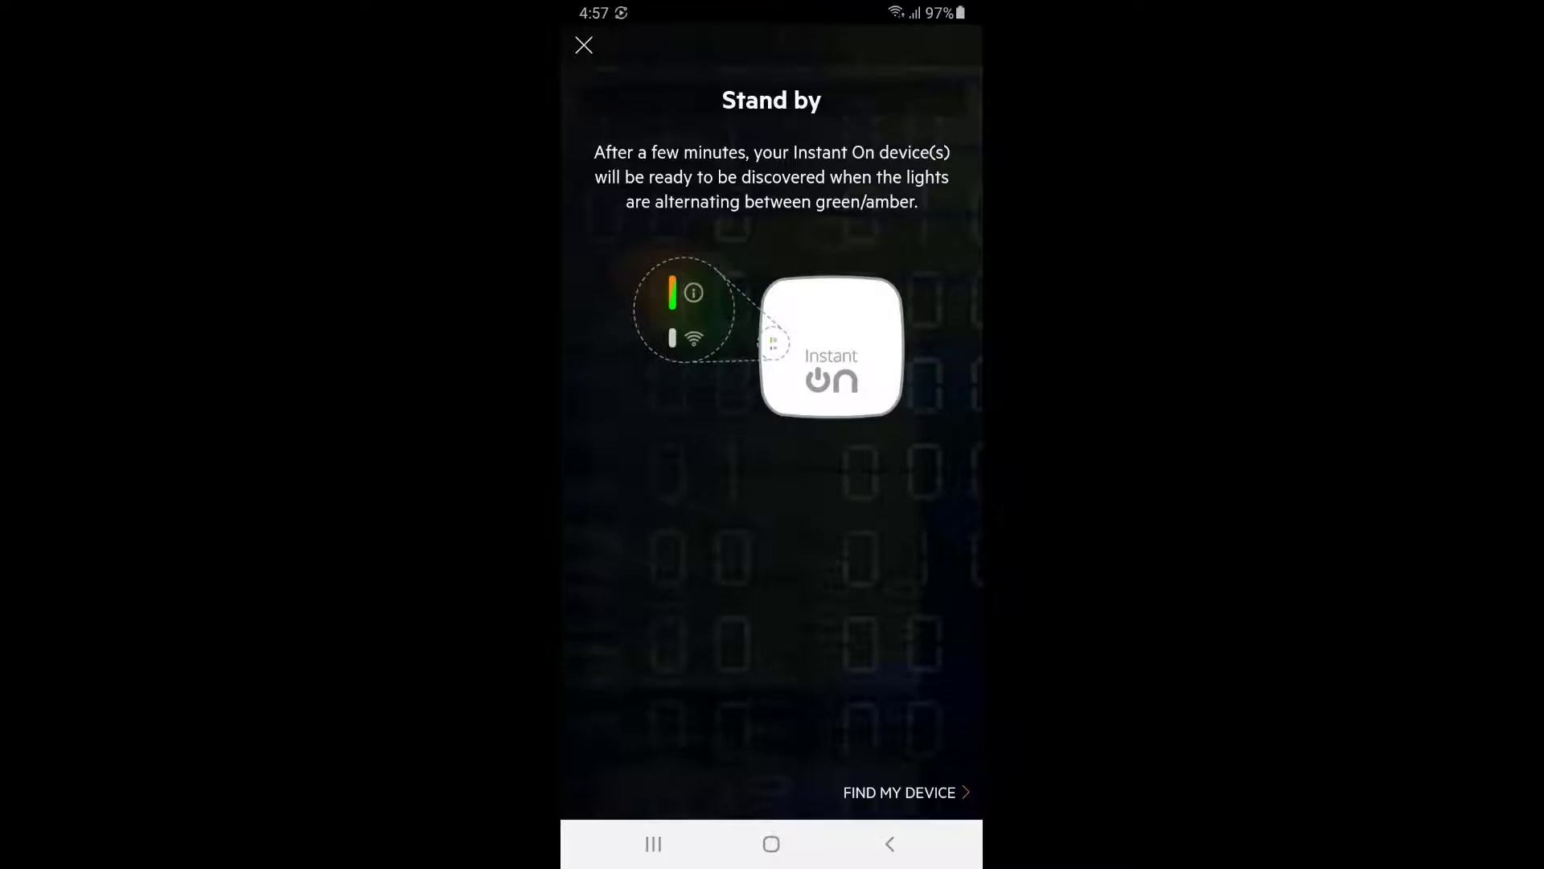
left_click(902, 792)
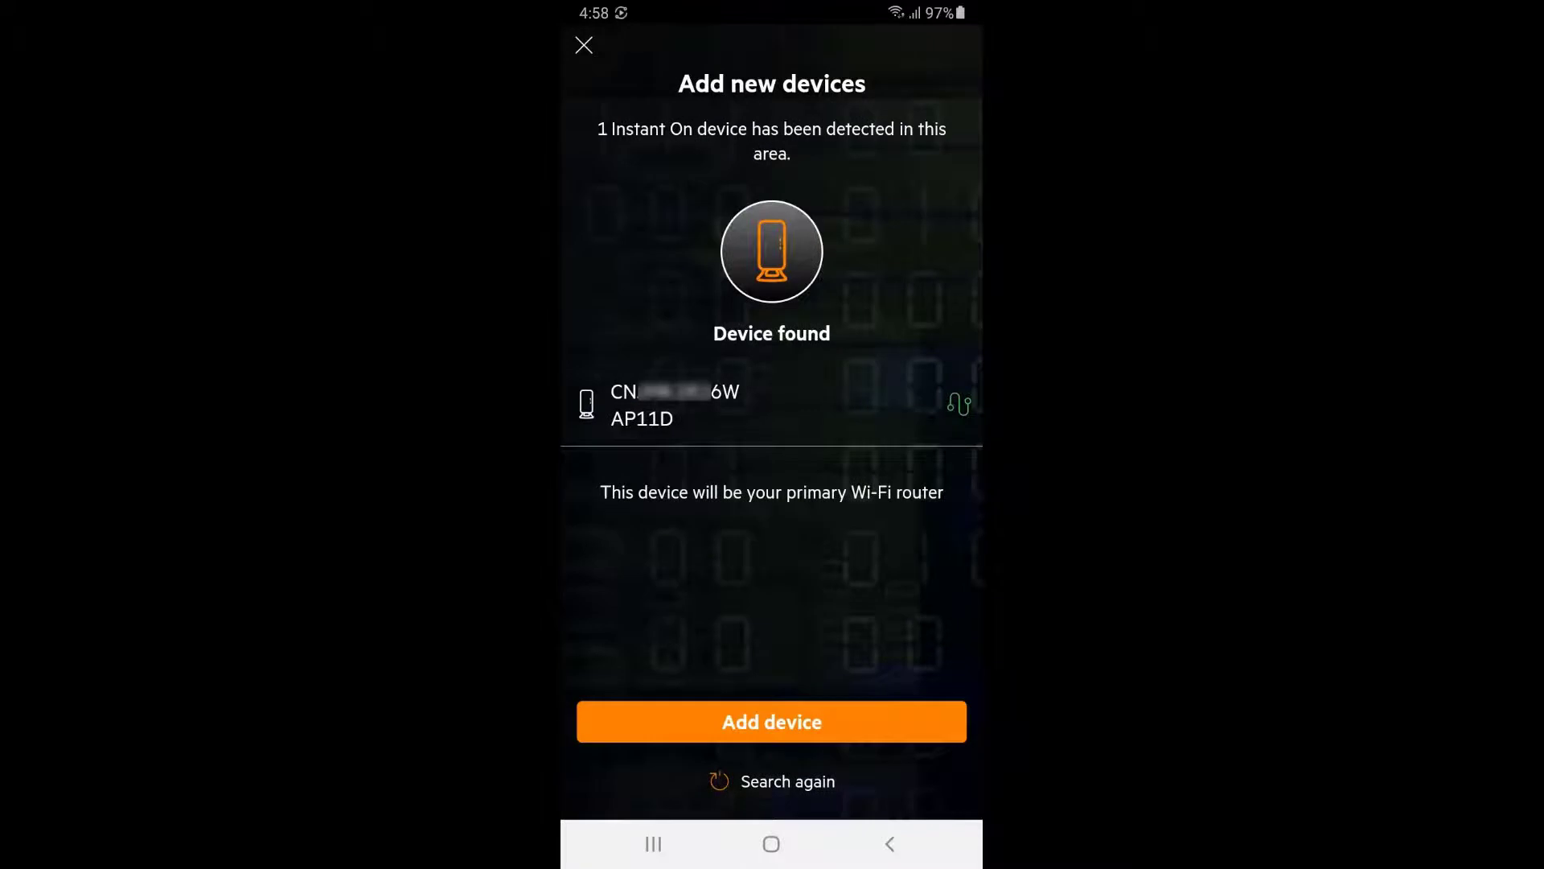
Add the detected AP11D and create the Home Wi-Fi network with its name and password.
left_click(771, 722)
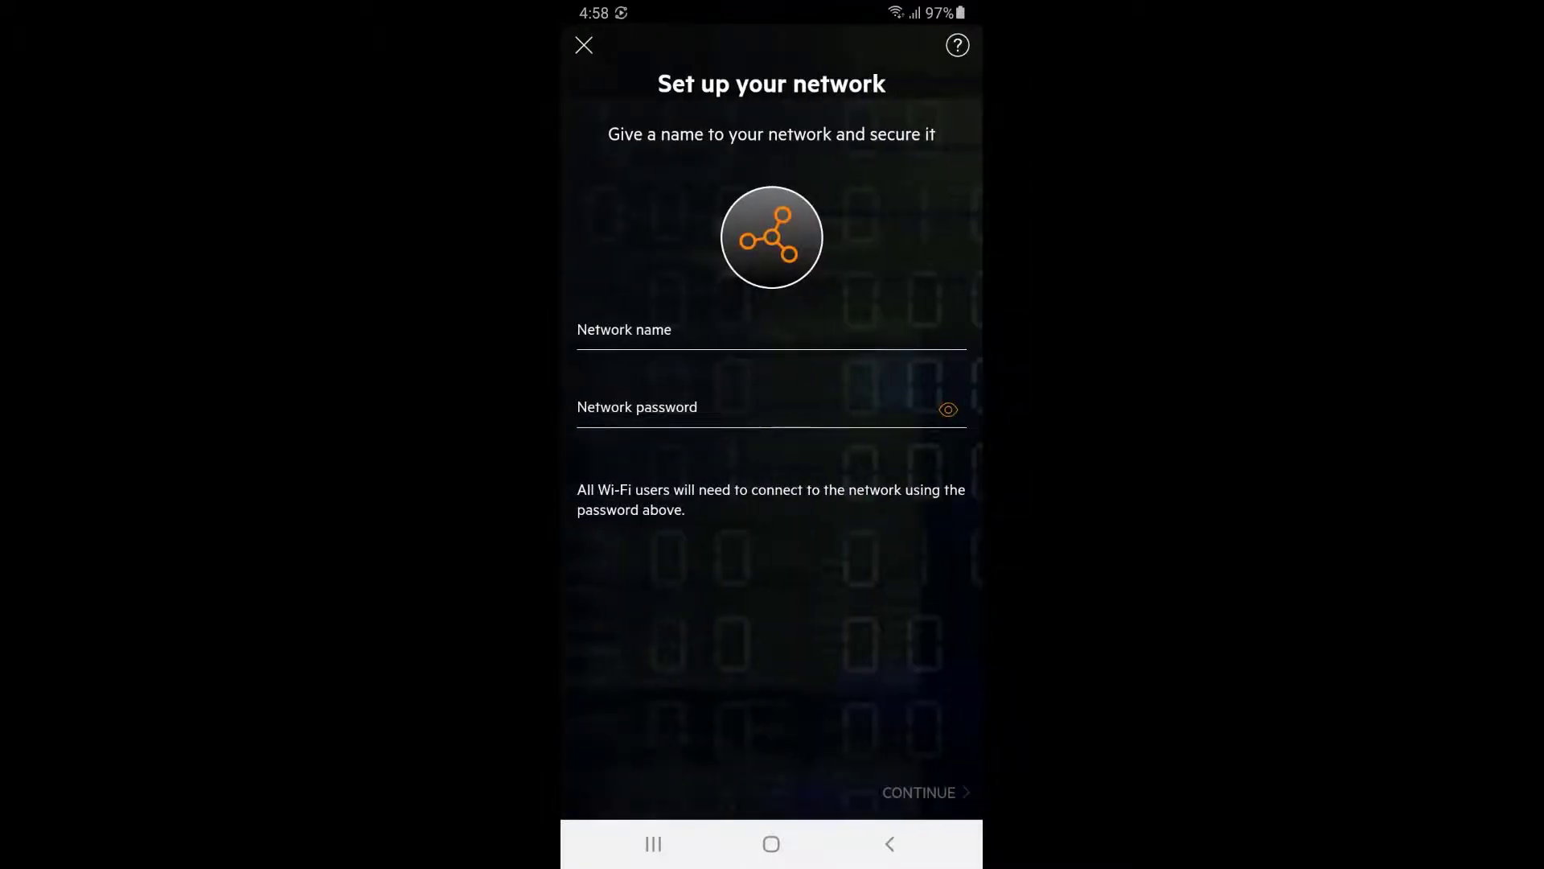
left_click(771, 329)
type("Home")
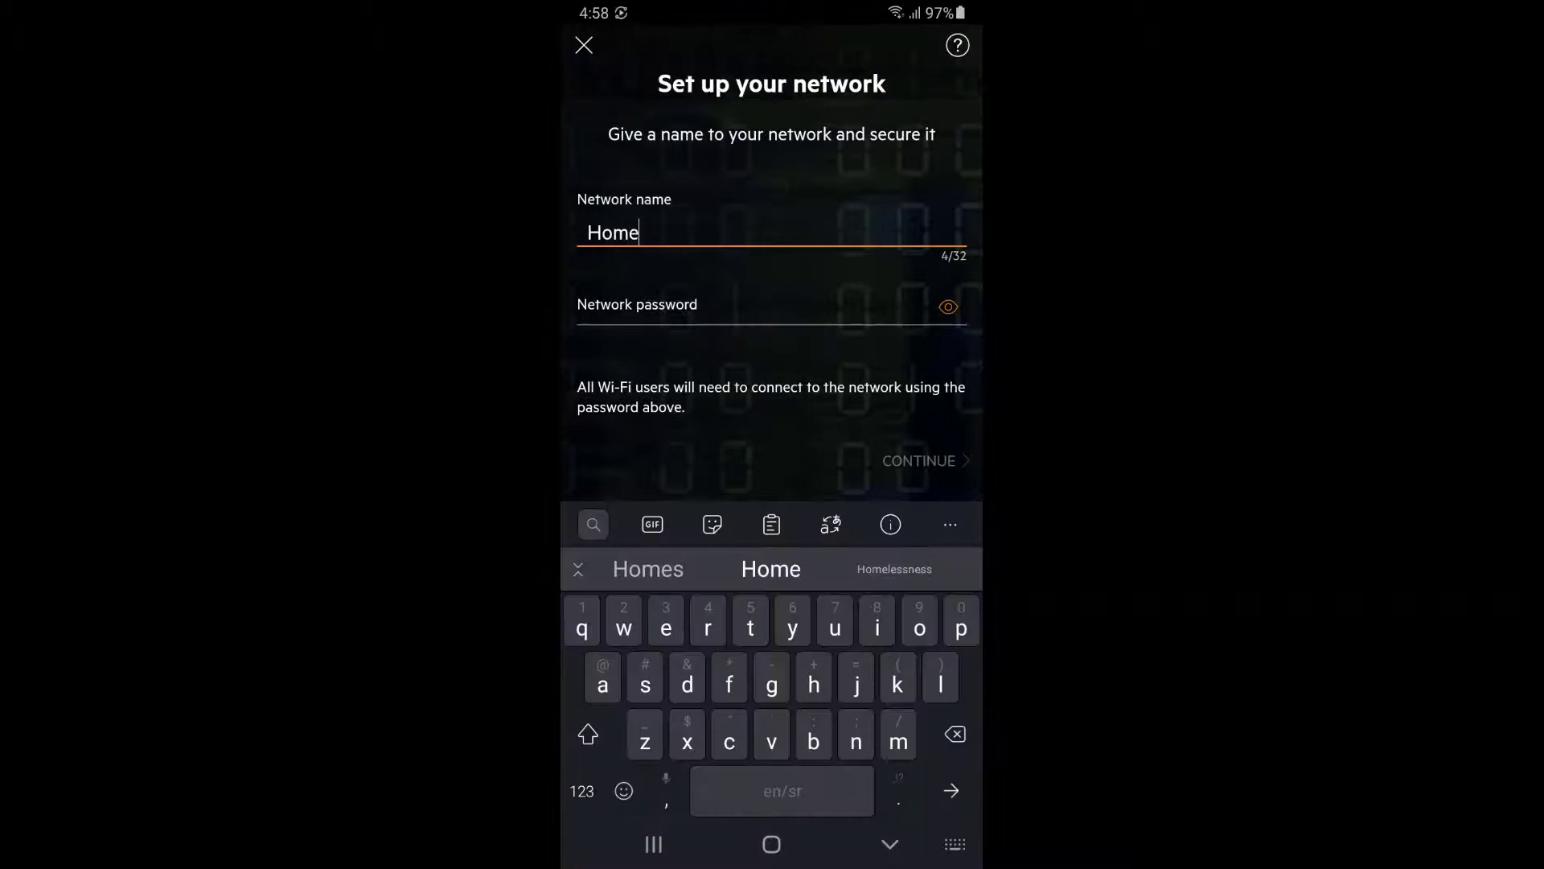
left_click(749, 304)
type("password")
left_click(918, 460)
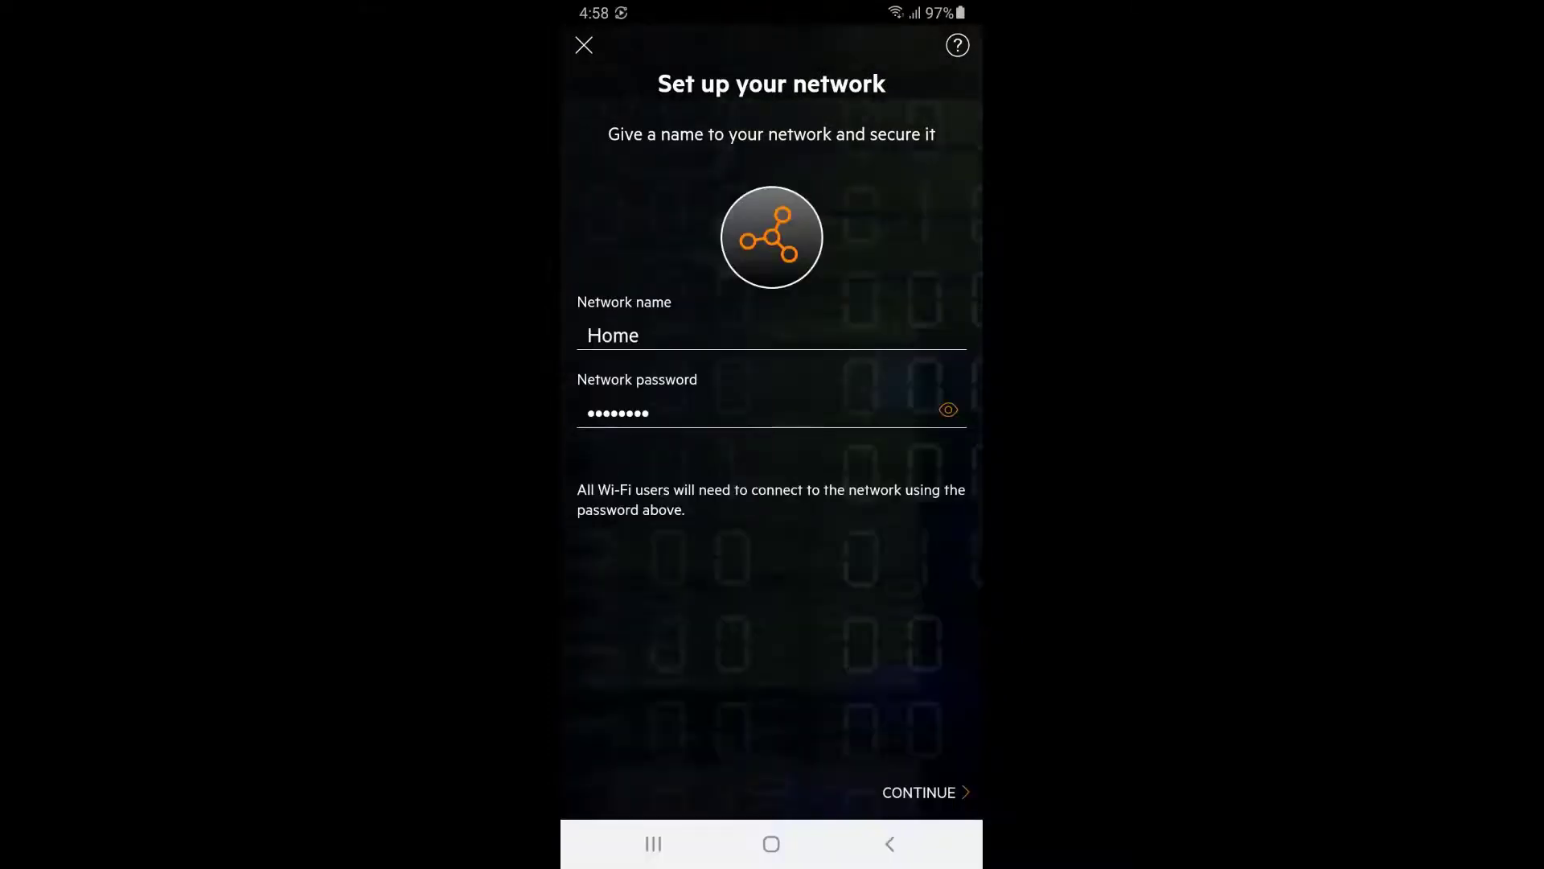
Shorten the site name to Home, activate the site and show its dashboard.
left_click(772, 427)
key("BackSpace")
key("BackSpace")
key("BackSpace")
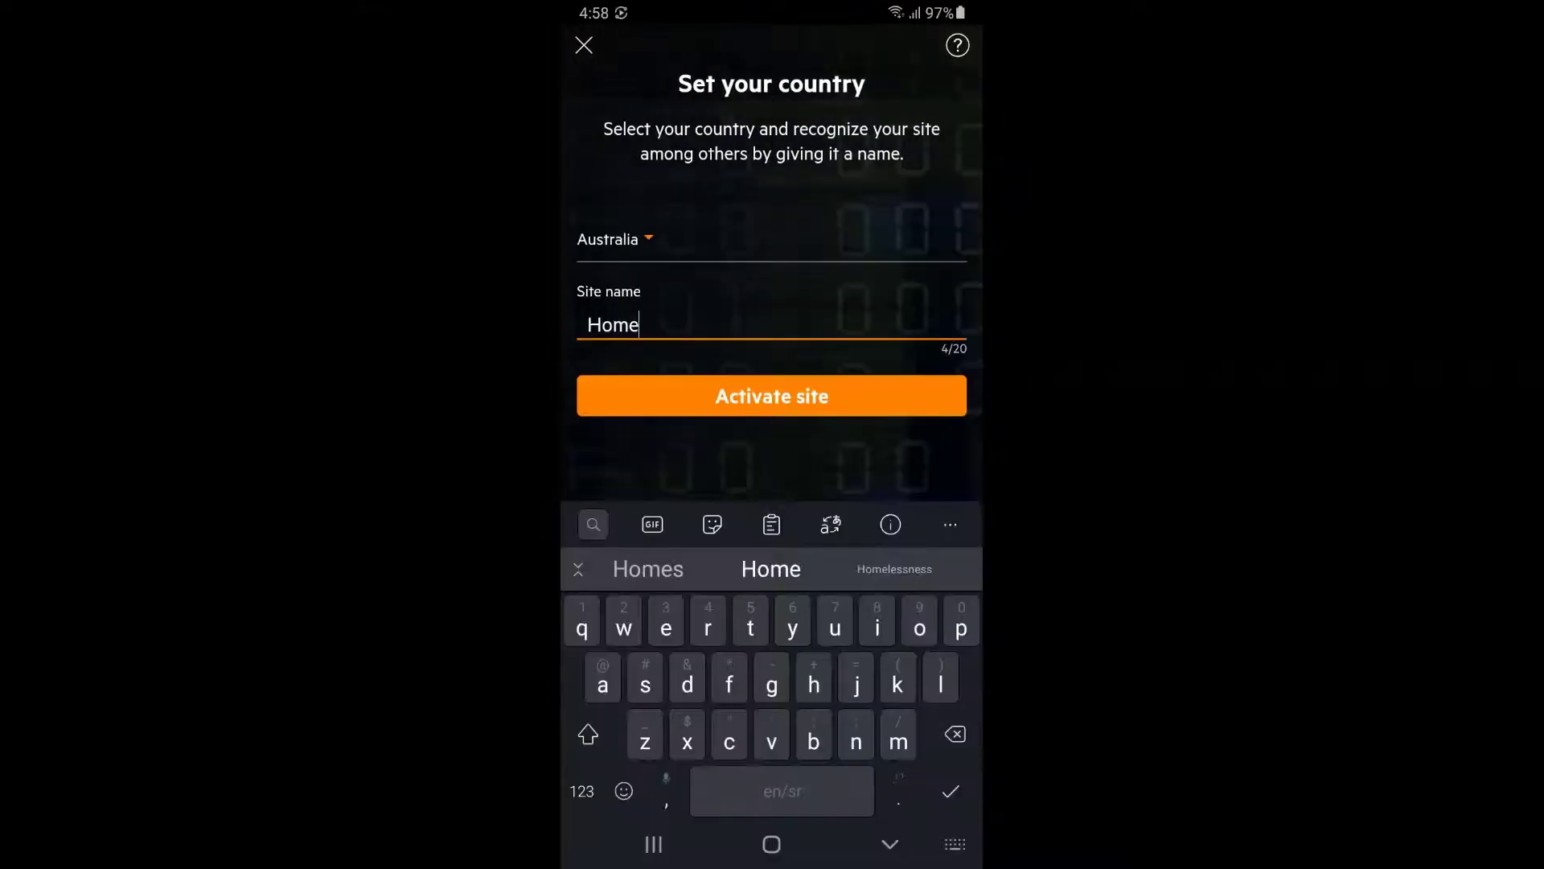
key("Return")
left_click(770, 777)
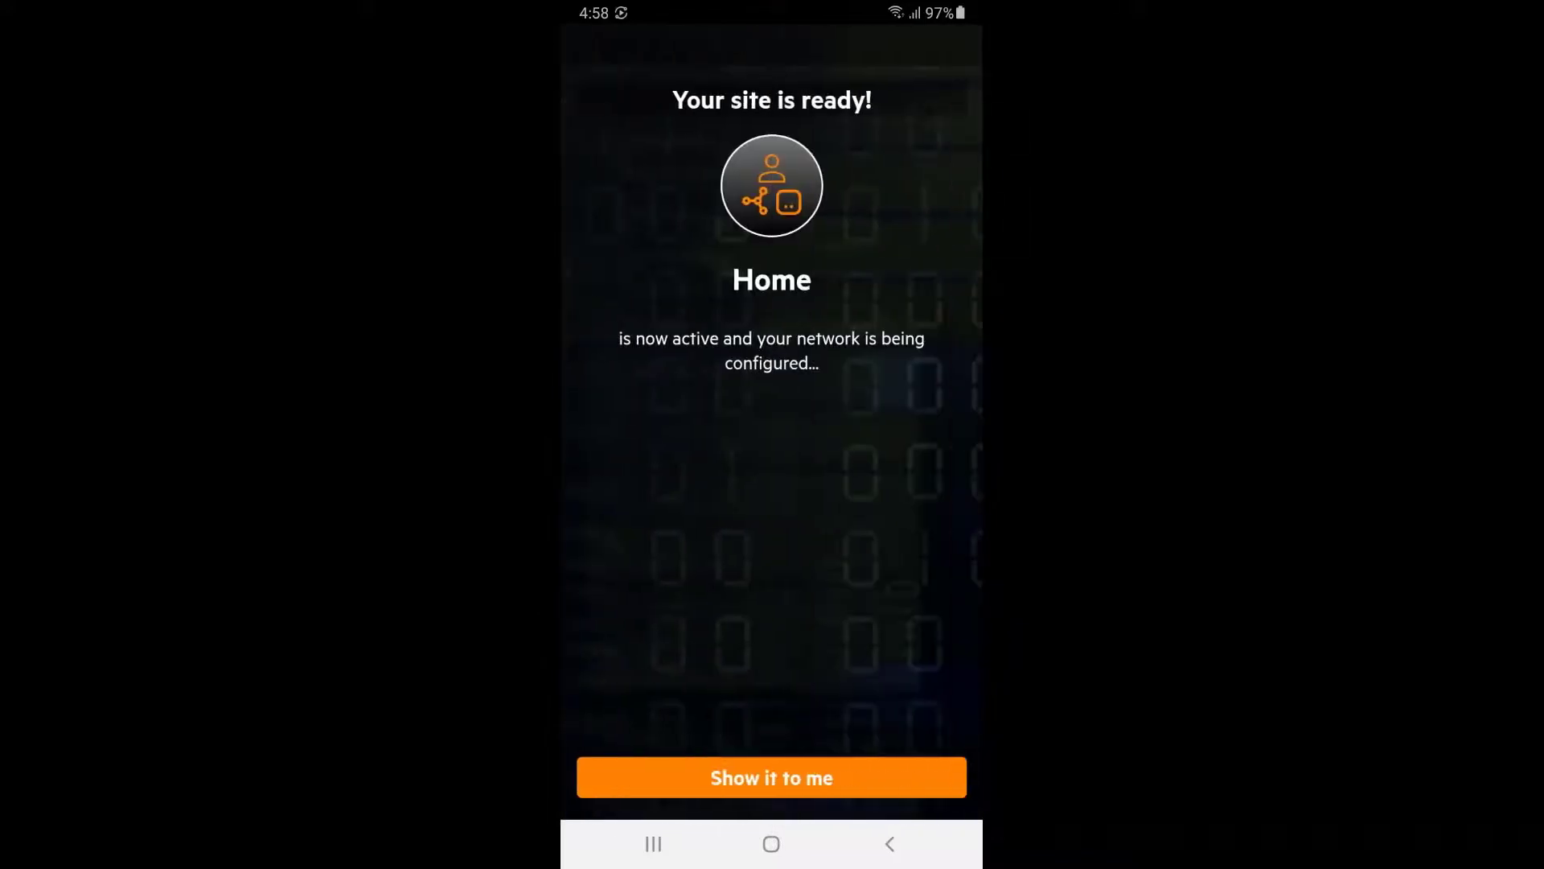
left_click(771, 777)
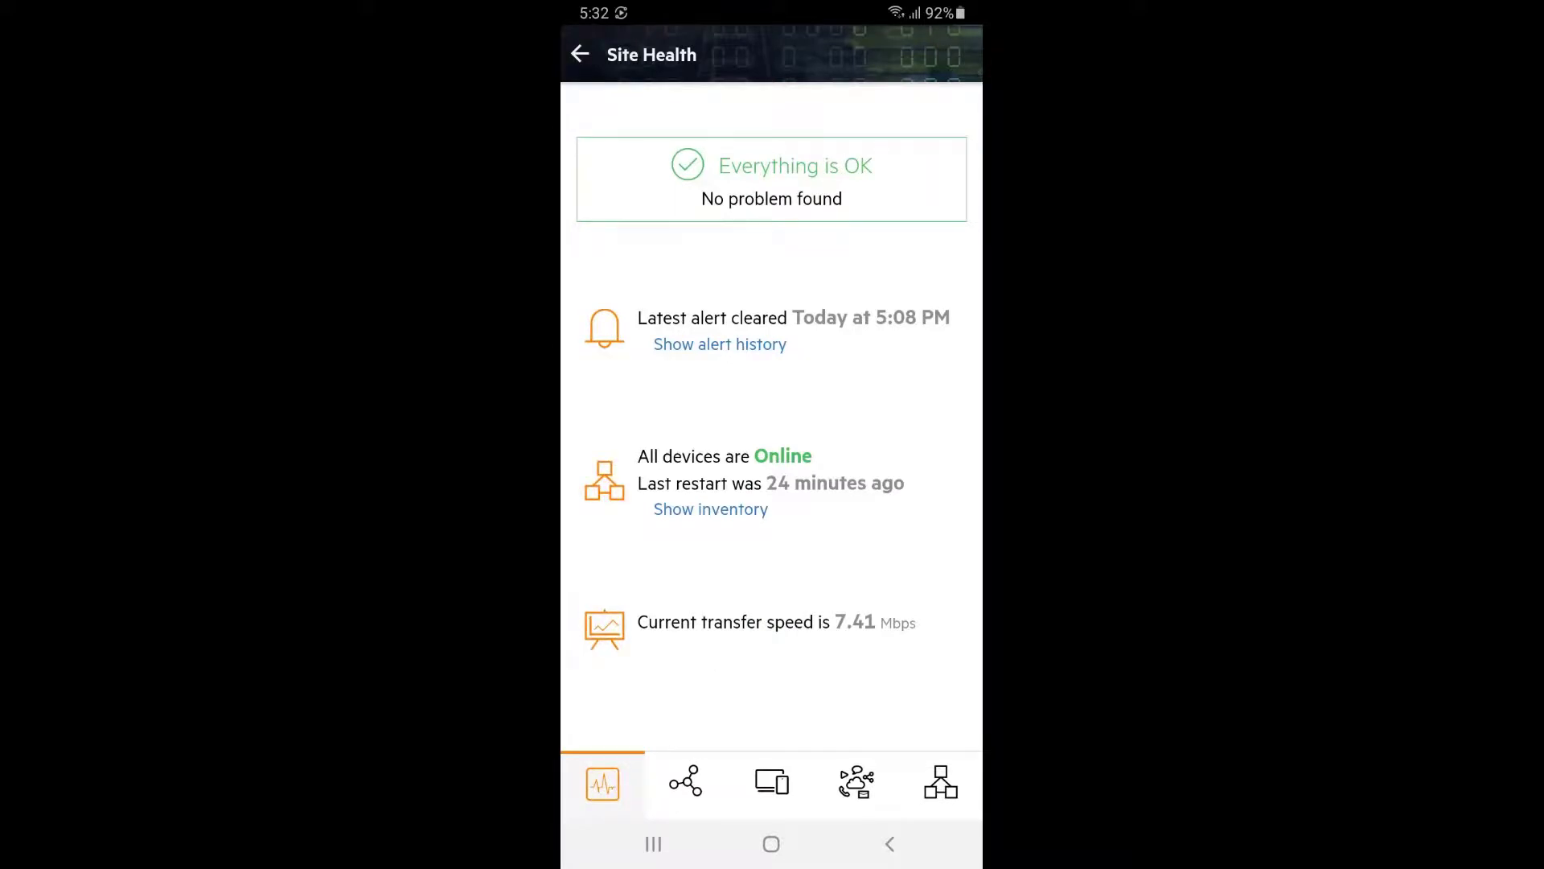
Review the Home network details, connected clients, application usage and device inventory.
left_click(684, 782)
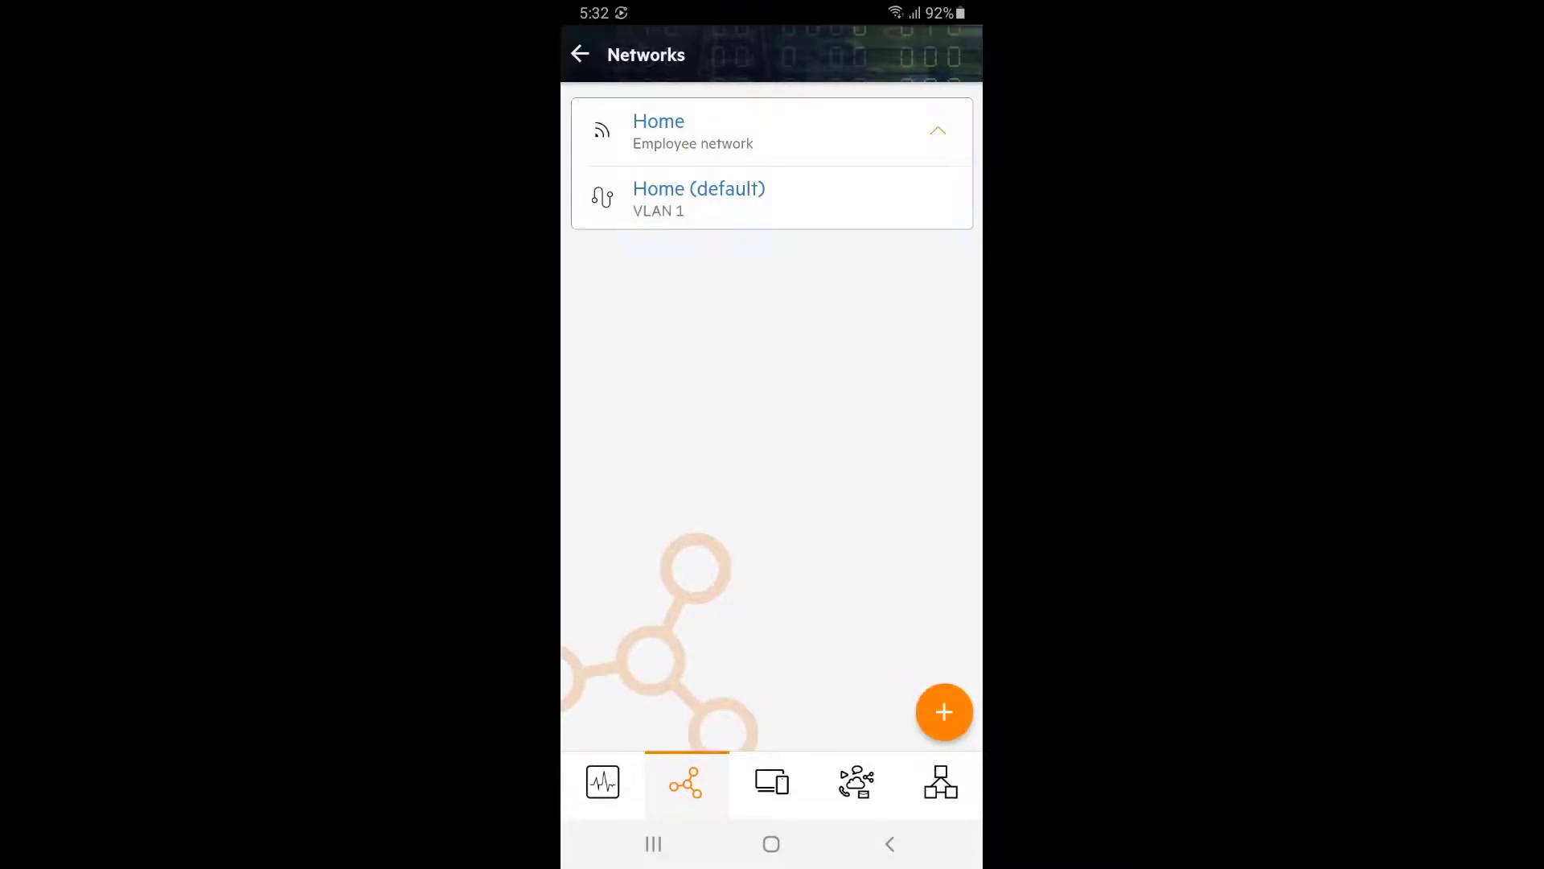
left_click(773, 132)
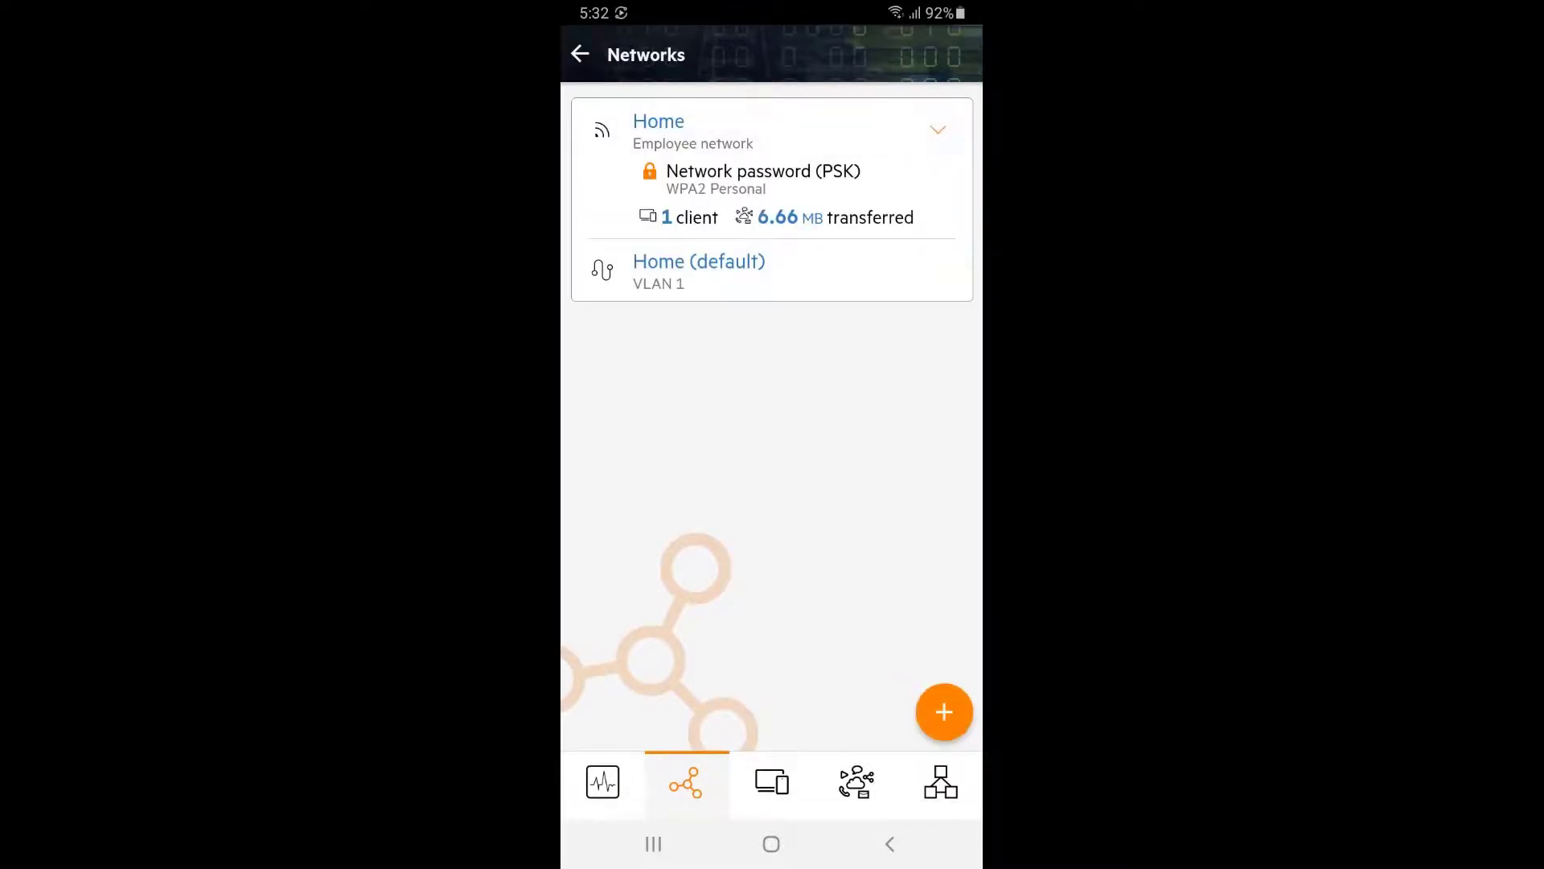
left_click(770, 782)
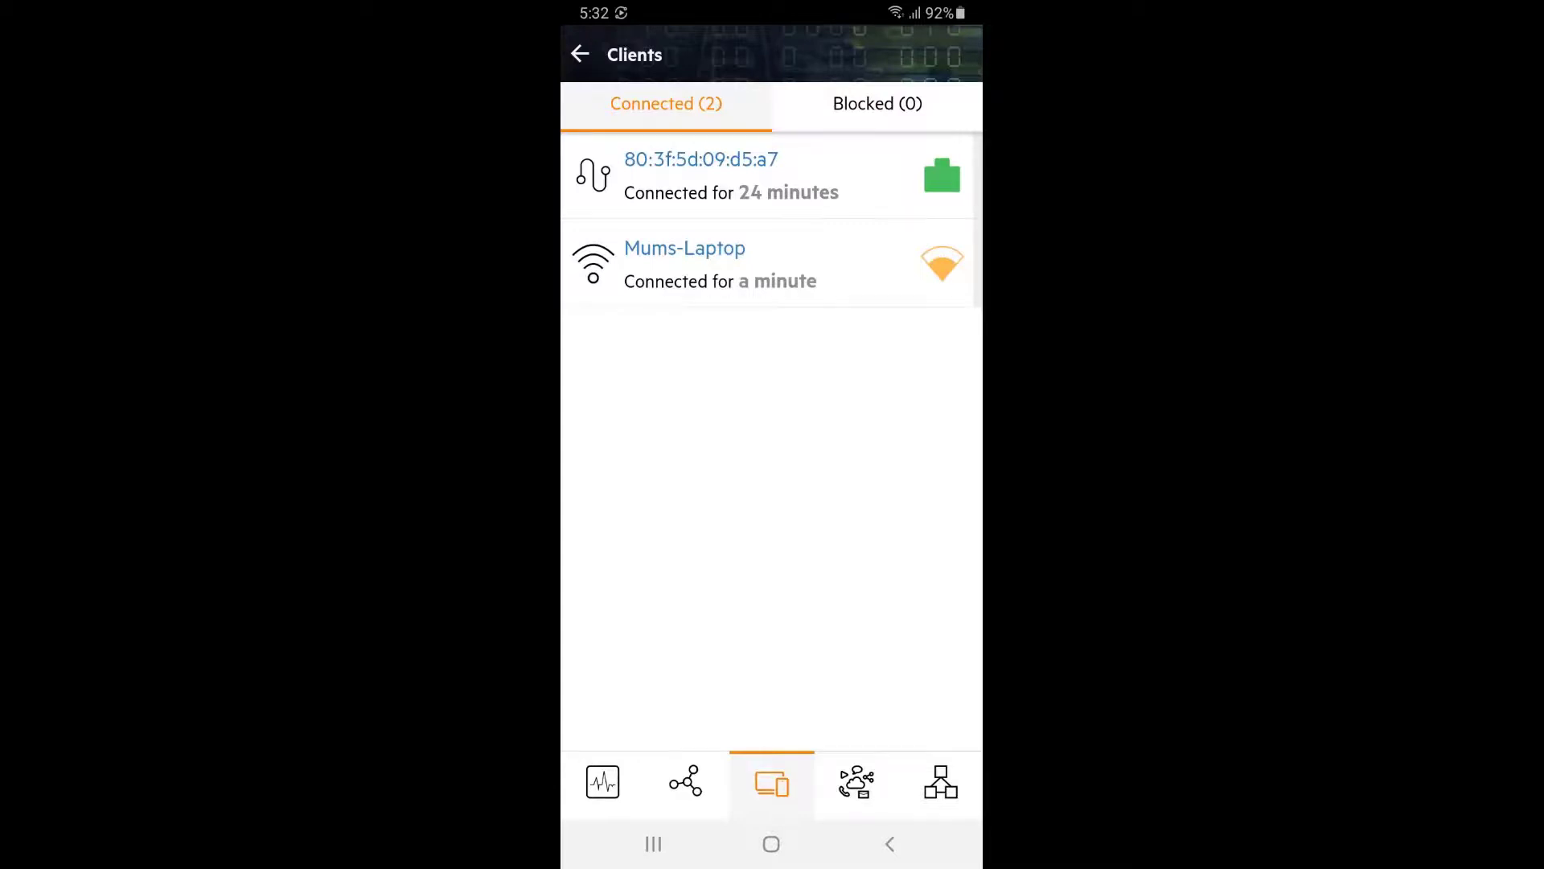
left_click(855, 782)
scroll(770, 483, "down", 5)
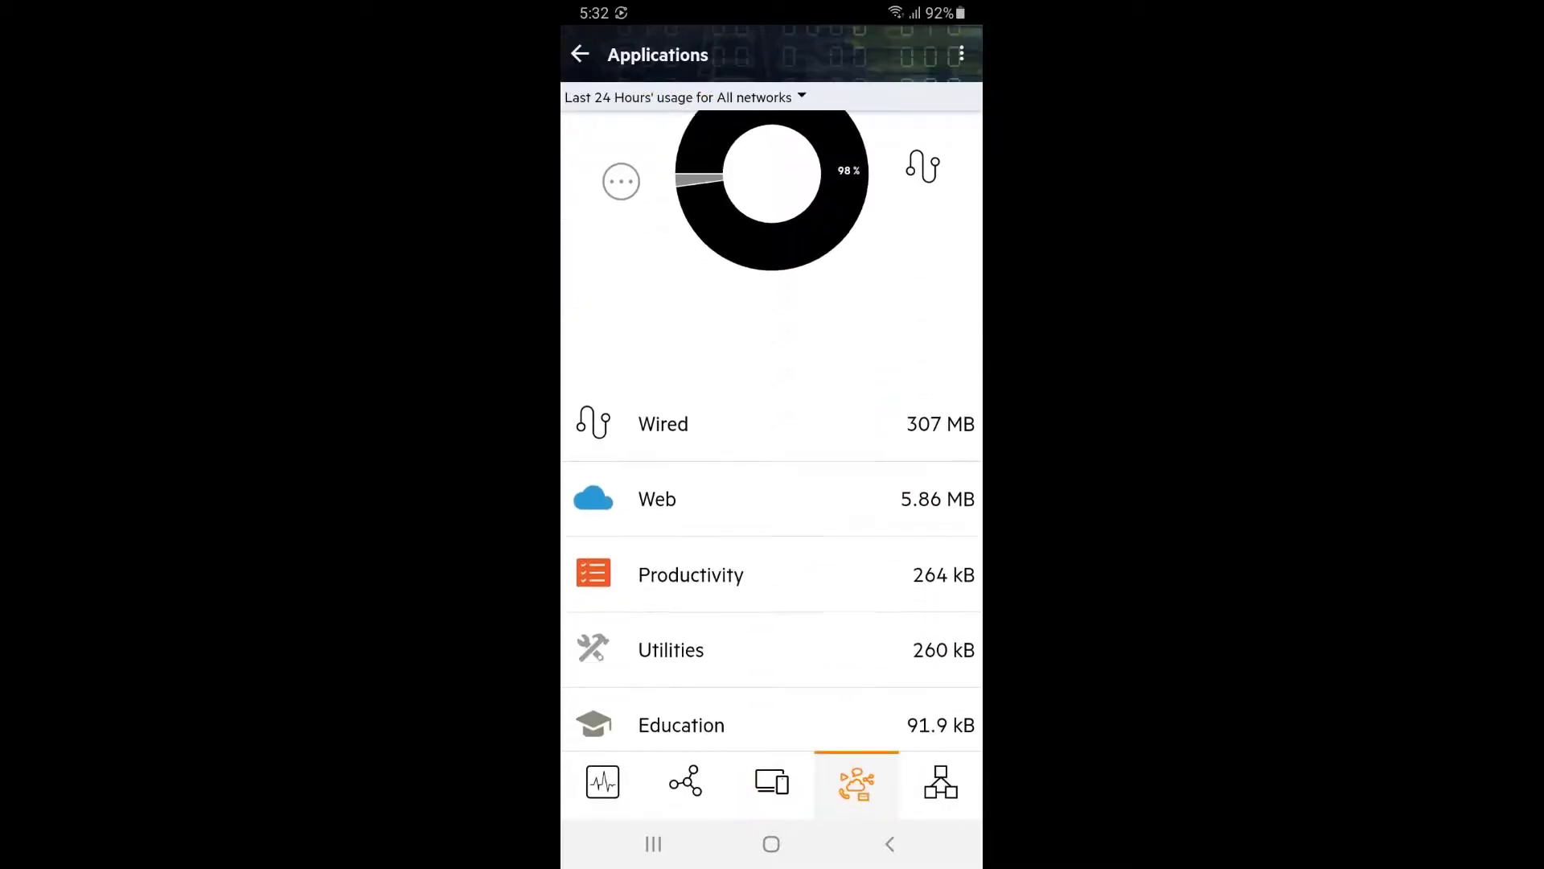
scroll(770, 482, "down", 5)
scroll(771, 483, "down", 5)
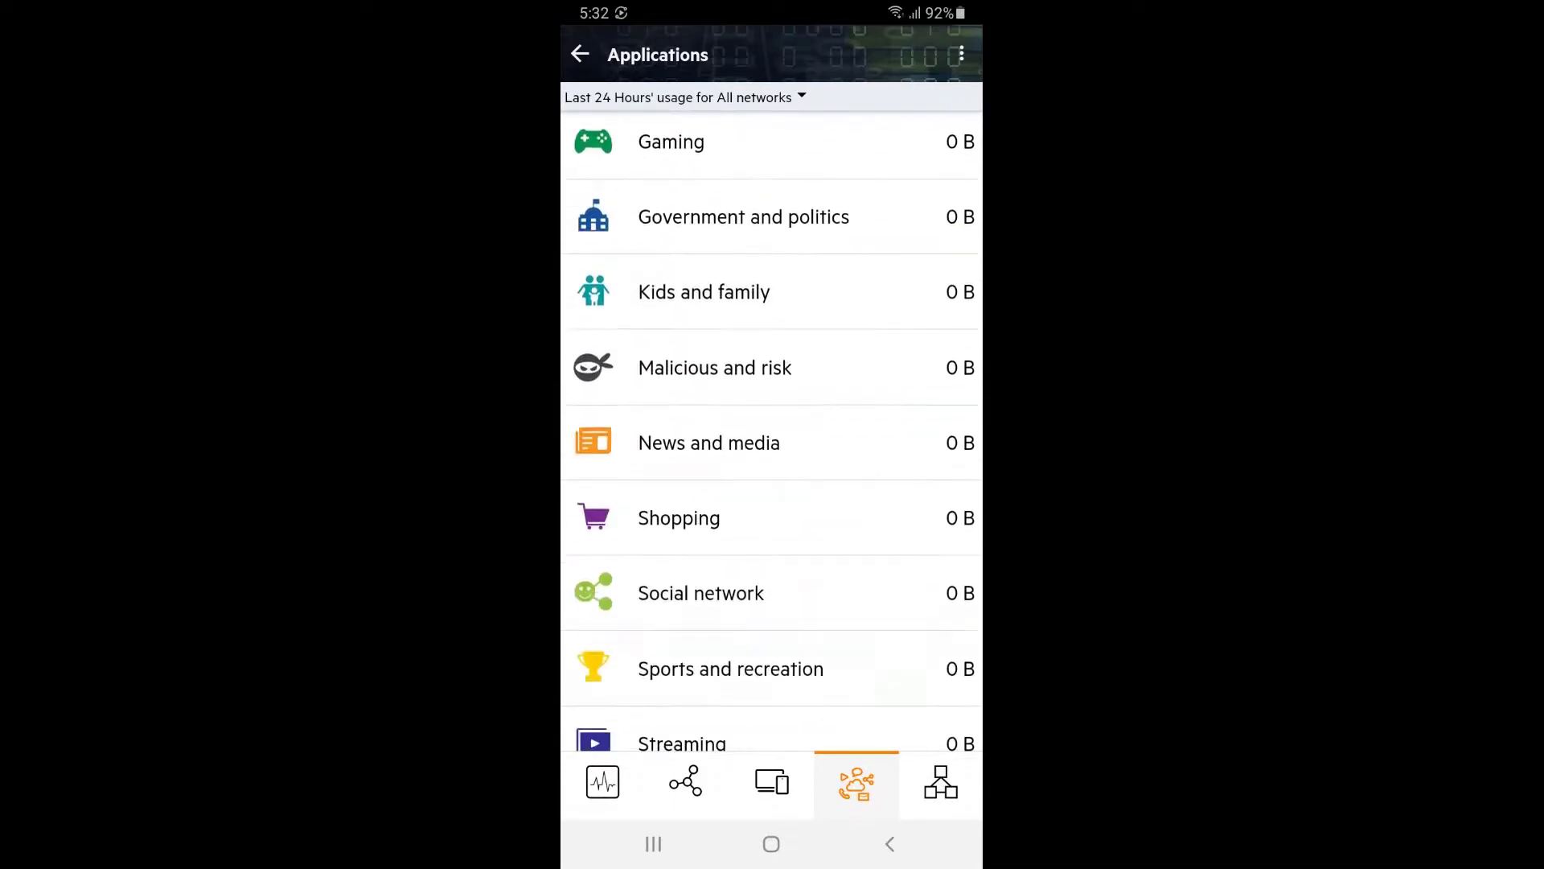
left_click(941, 783)
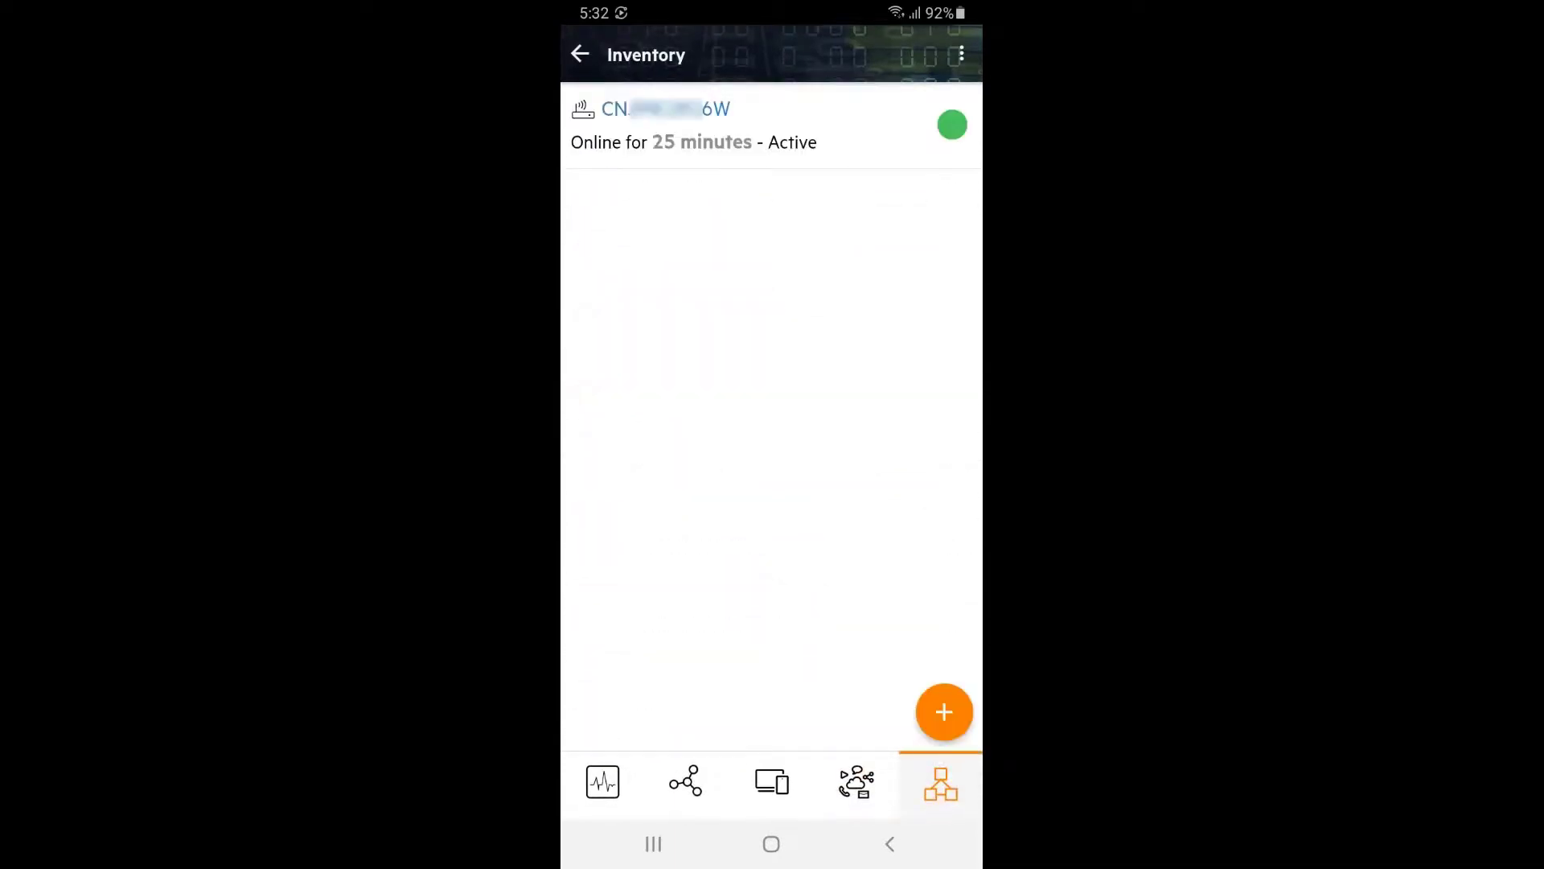
Rename the AP11D in Inventory to Home AP and confirm.
left_click(694, 126)
left_click(717, 164)
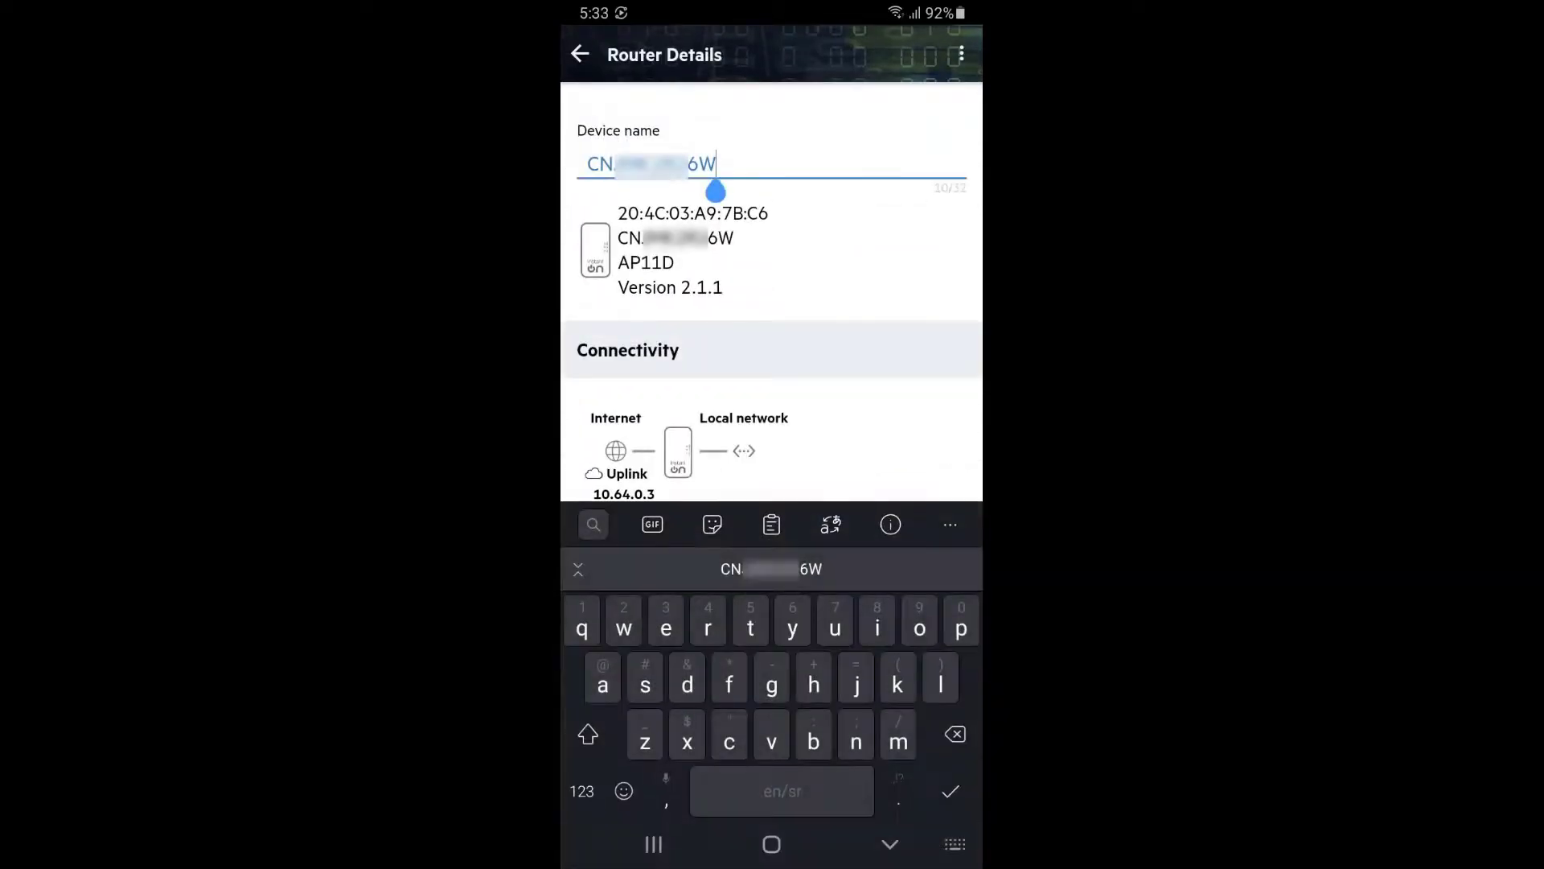
key("ctrl+a")
key("BackSpace")
type("Home A")
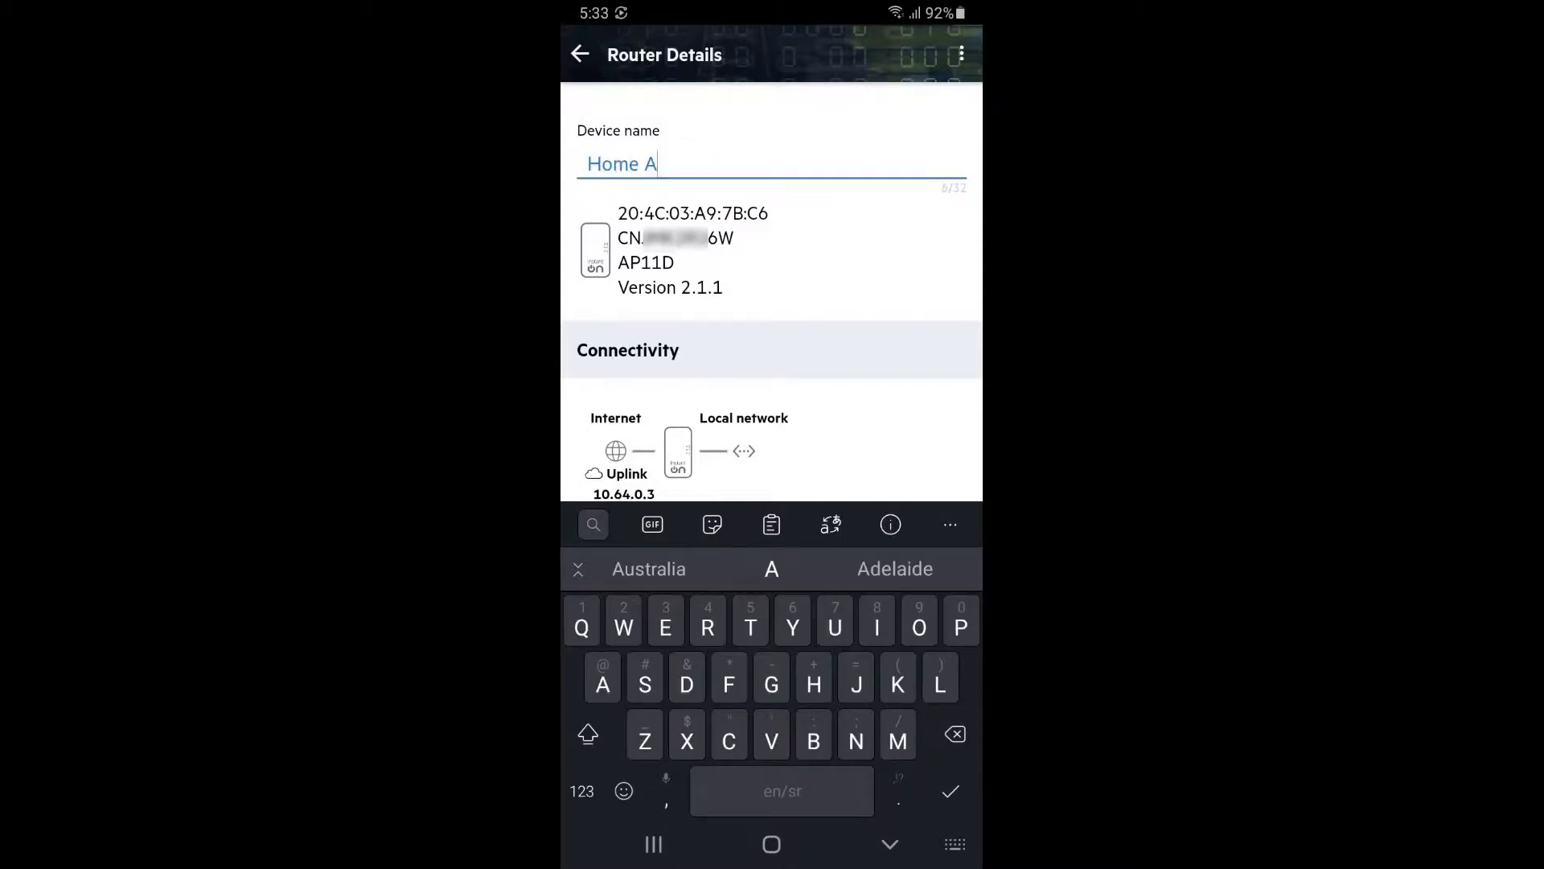
type("P")
left_click(949, 796)
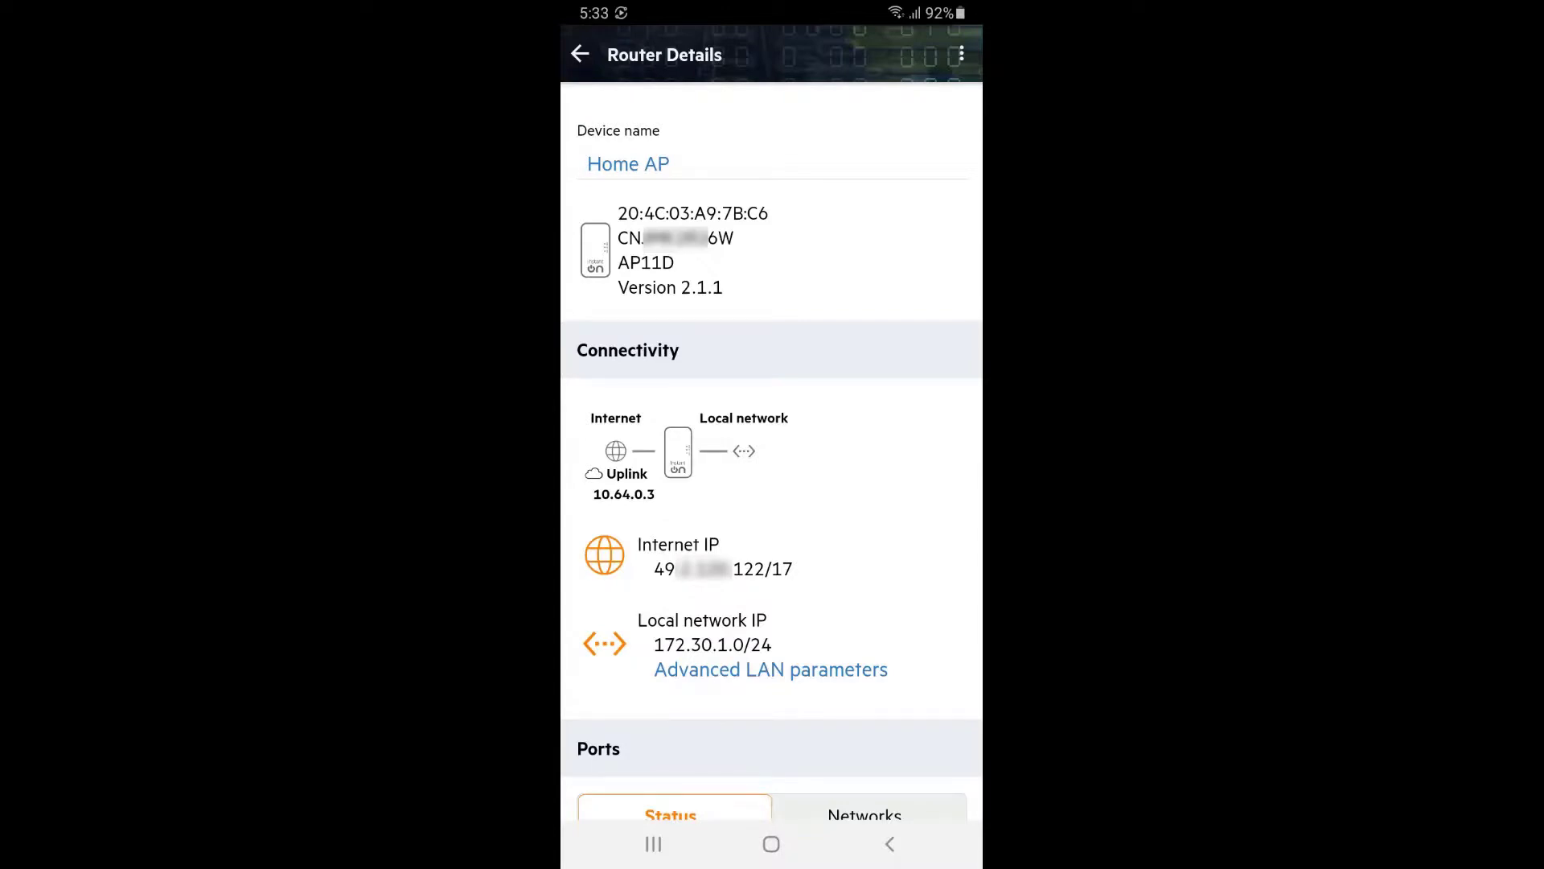
scroll(771, 482, "down", 10)
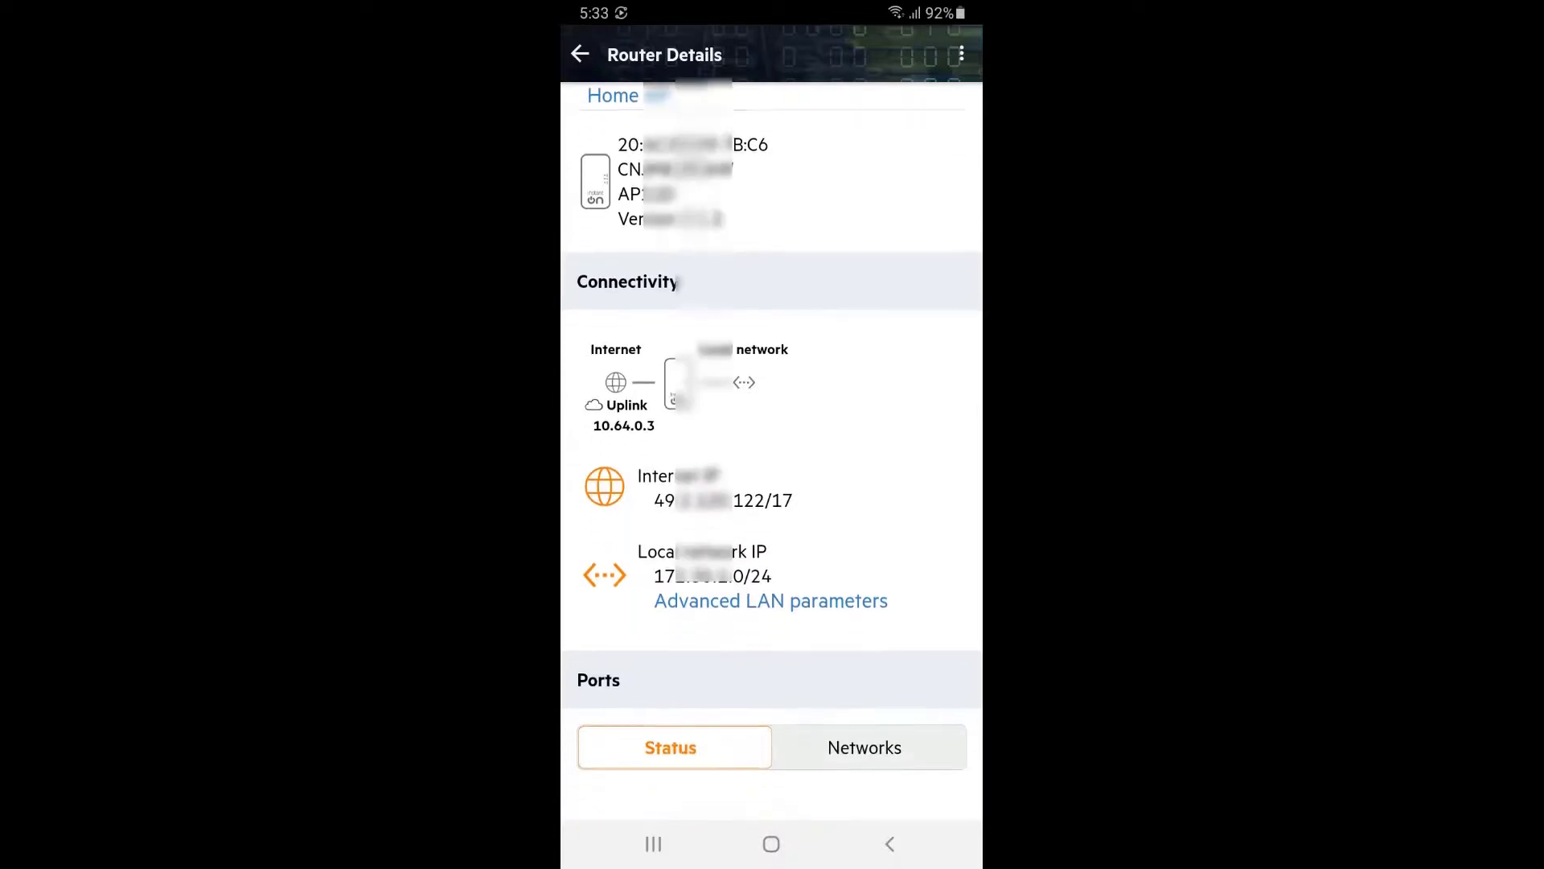
scroll(771, 484, "down", 2)
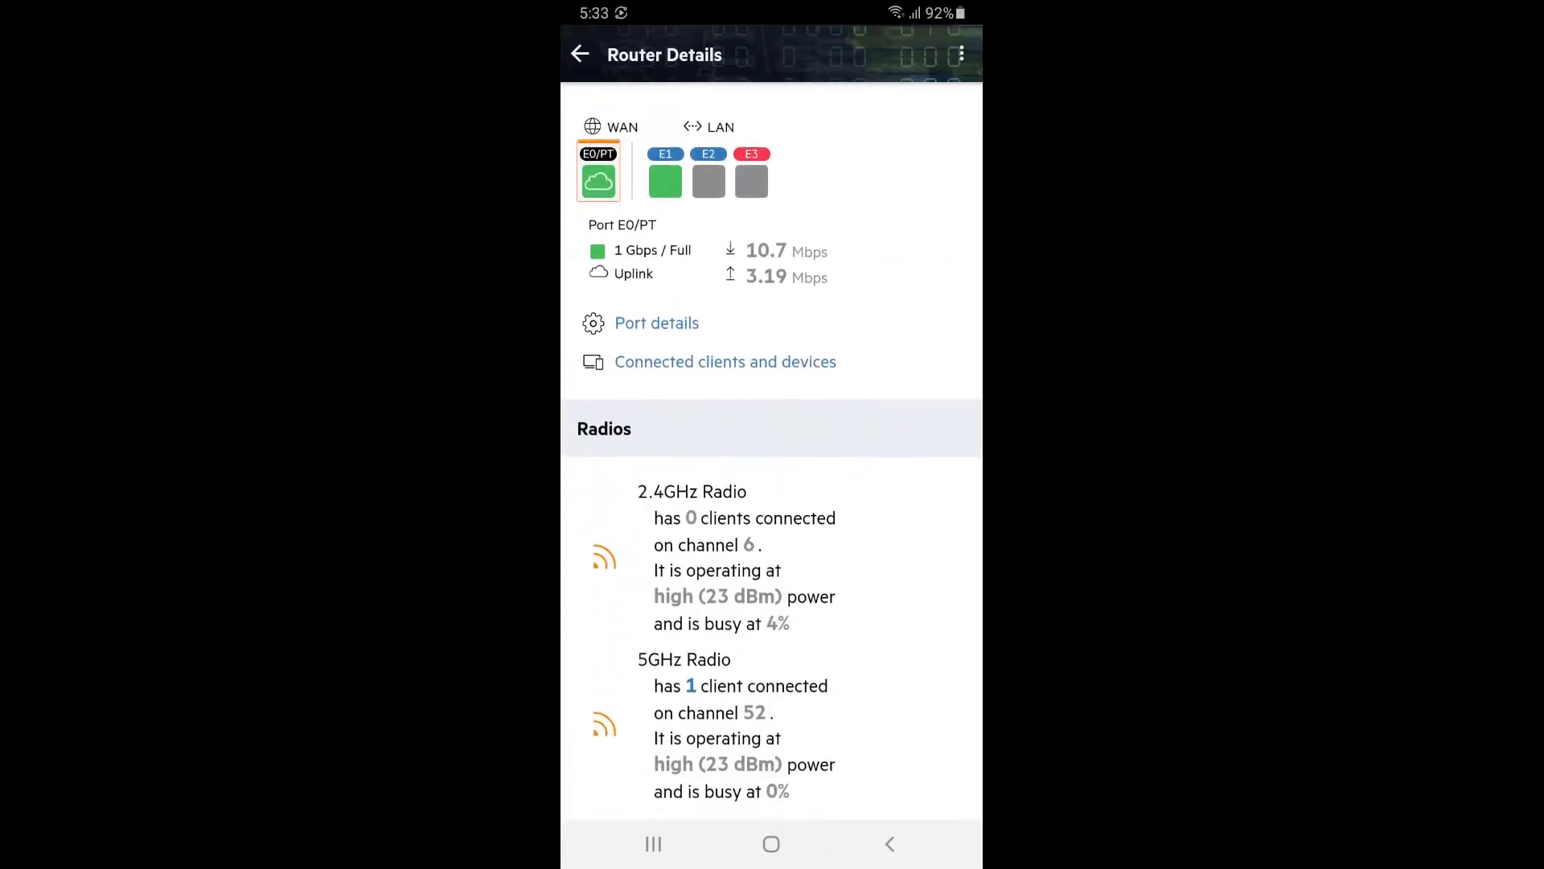